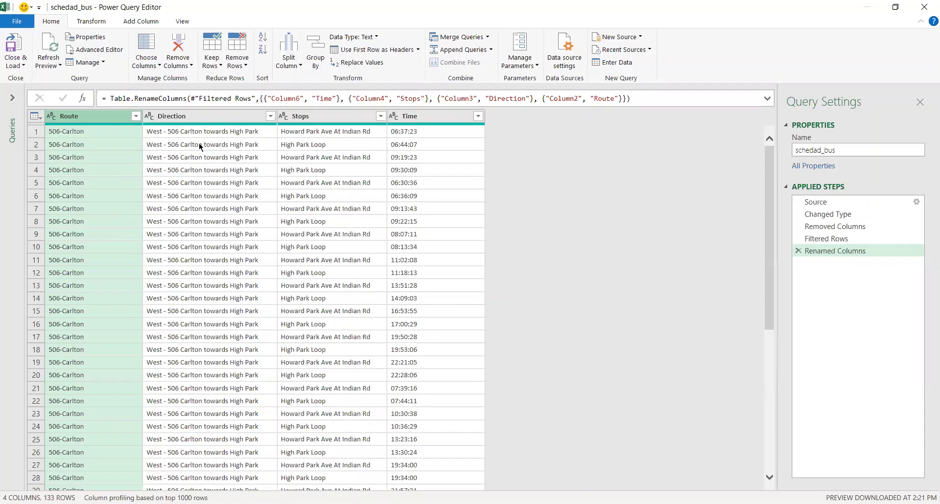
# Examine the Stops and Time values in the first four rows to compare how the stops alternate with their times
pyautogui.click(304, 145)
pyautogui.click(396, 146)
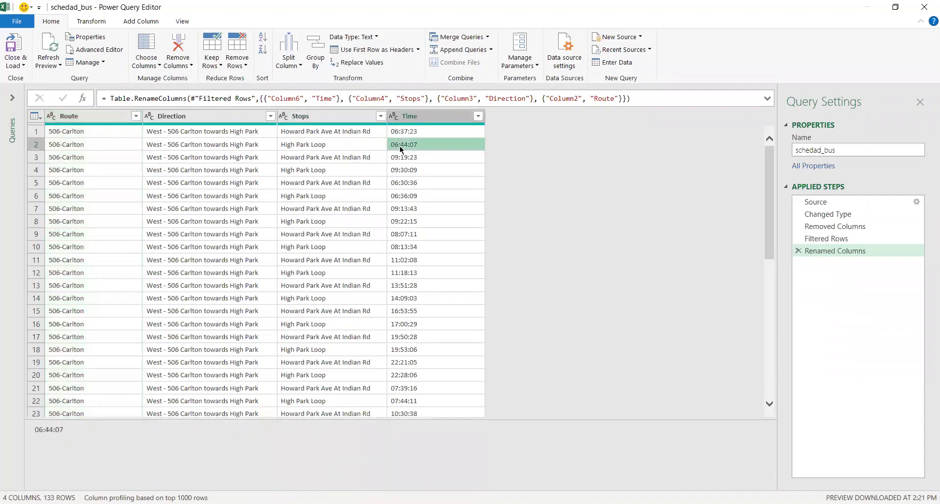
pyautogui.click(311, 170)
pyautogui.click(350, 131)
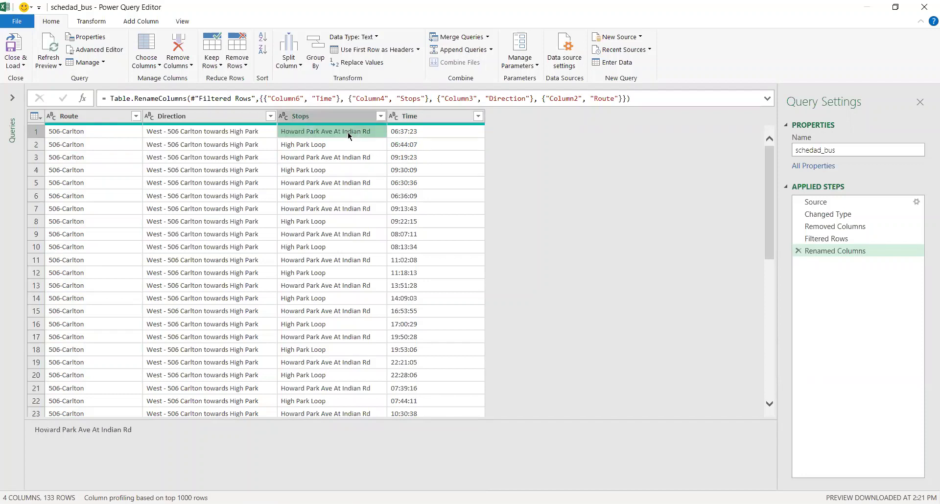
pyautogui.click(30, 136)
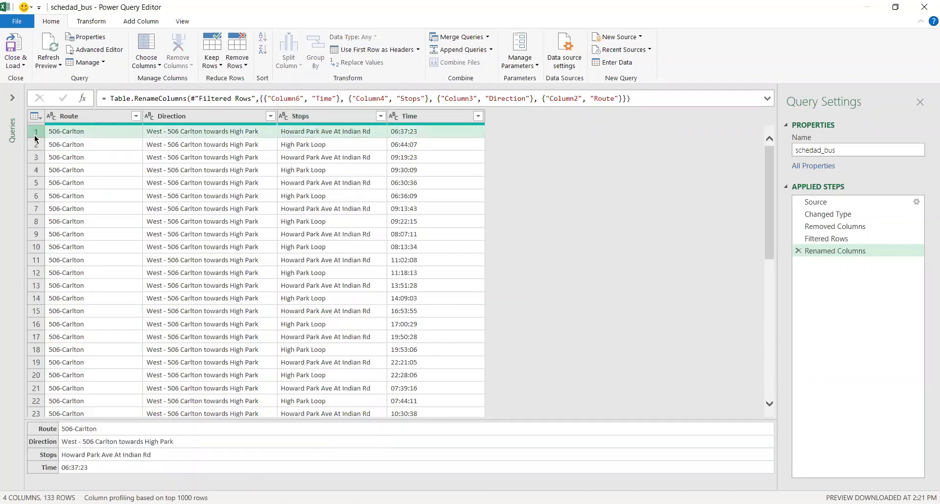
pyautogui.click(37, 144)
pyautogui.click(39, 136)
pyautogui.click(41, 159)
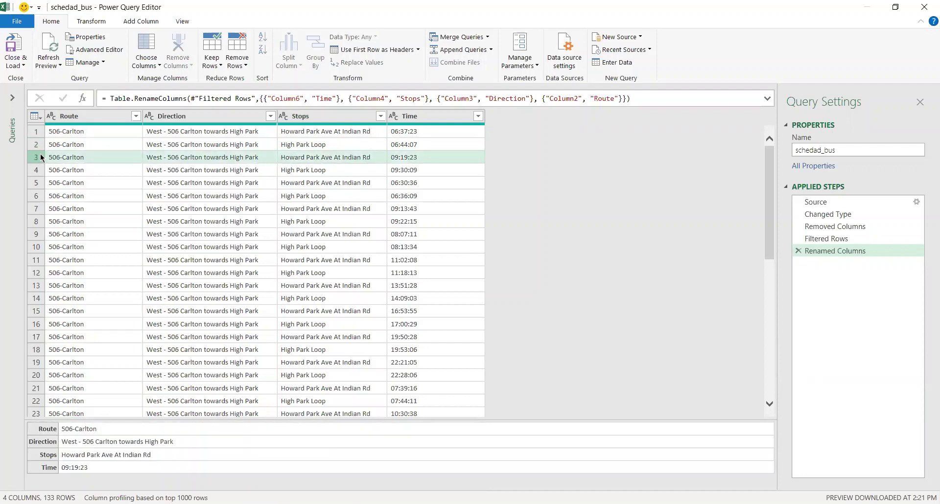
pyautogui.click(42, 172)
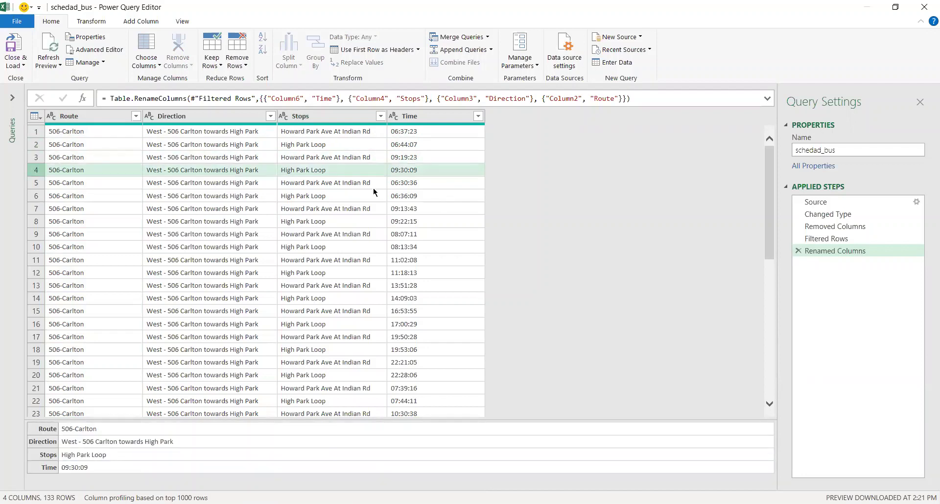
pyautogui.click(323, 172)
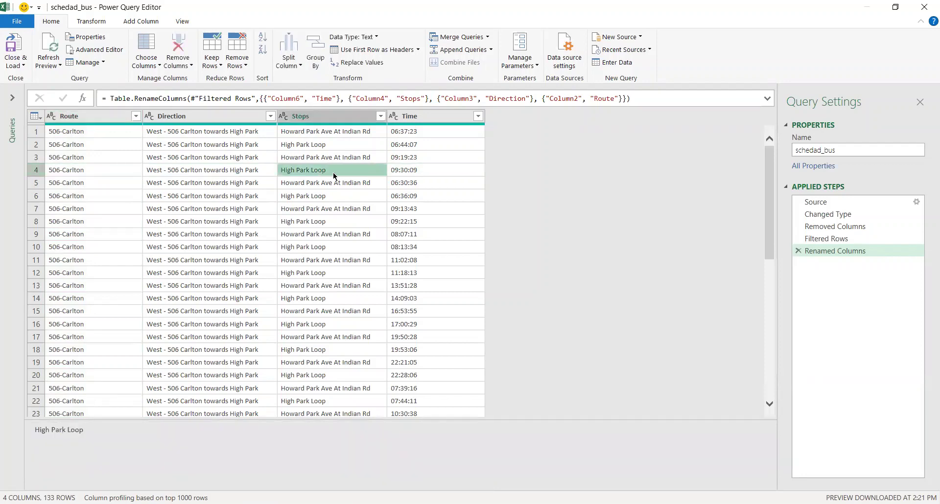
pyautogui.click(403, 171)
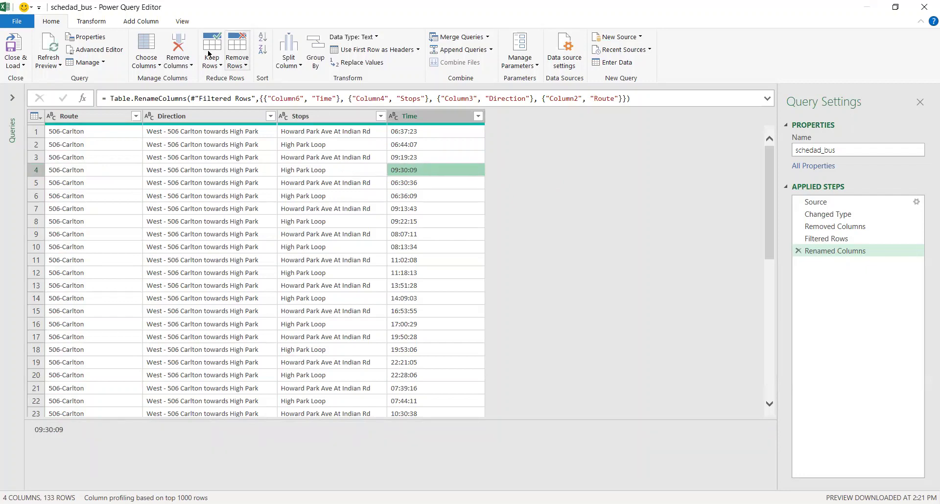
# Start a conditional column with the condition that Stops equals "High Park Loop"
pyautogui.click(140, 22)
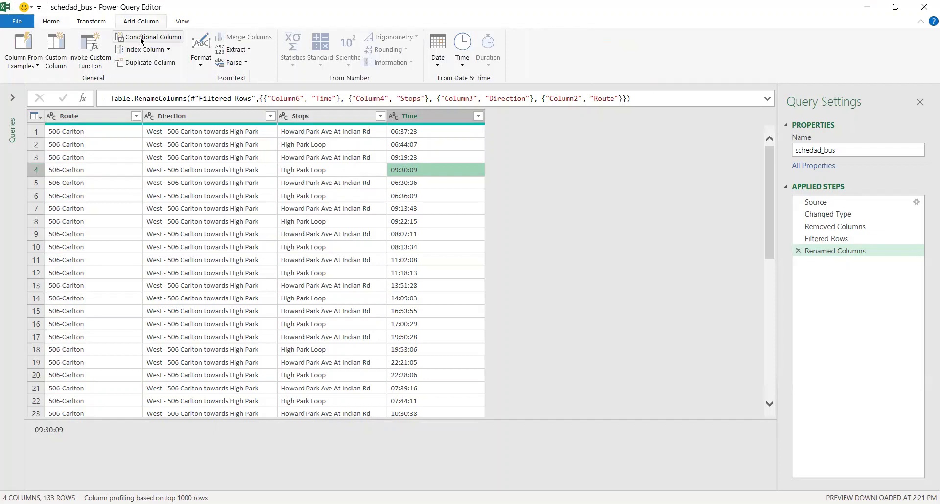
pyautogui.click(142, 38)
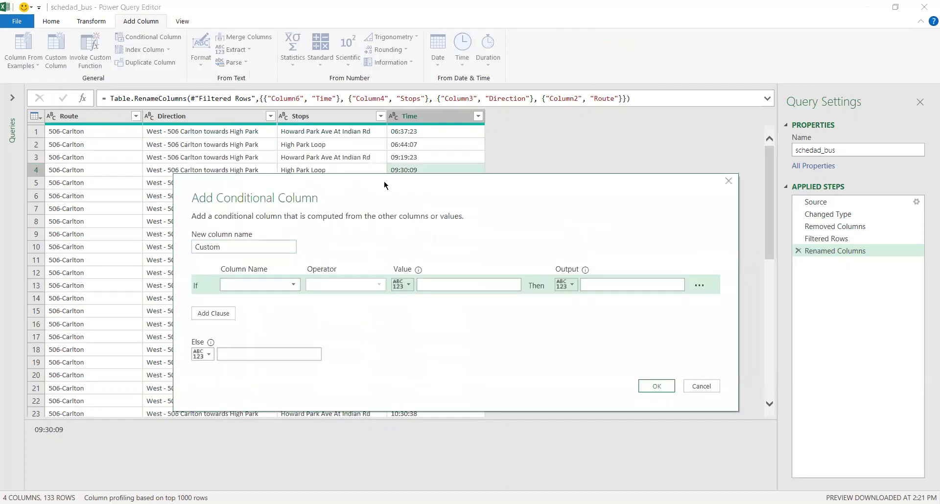
pyautogui.moveTo(262, 251); pyautogui.dragTo(202, 241)
pyautogui.click(261, 289)
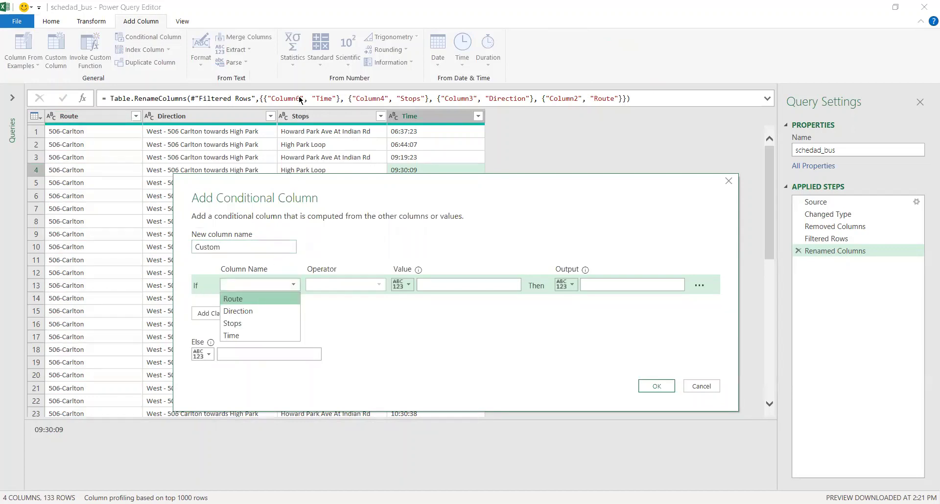
pyautogui.click(242, 325)
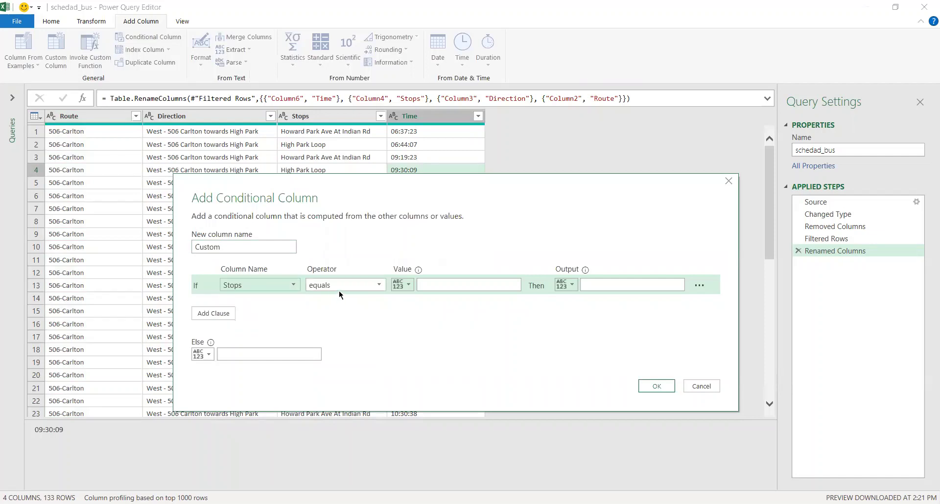
pyautogui.click(449, 285)
pyautogui.write('High Park Loop')
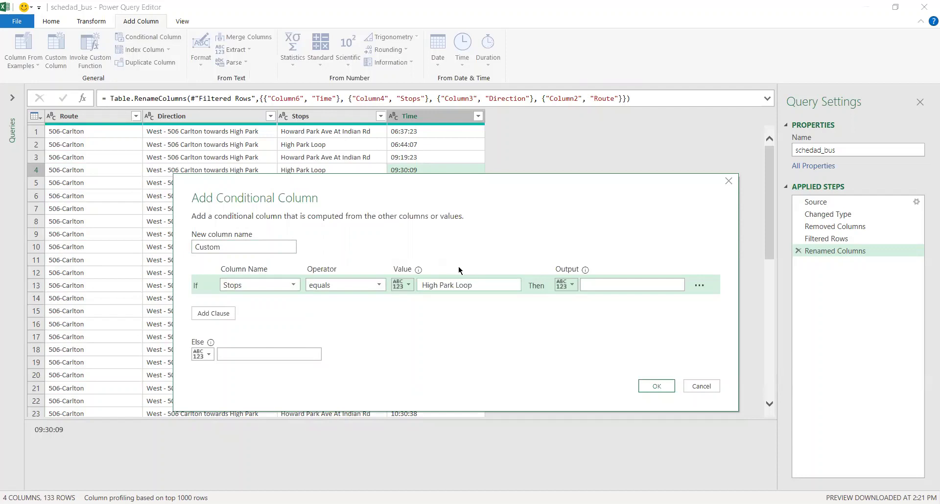
# Output the Stops column when the condition is met, use null otherwise, and create the conditional column
pyautogui.click(570, 283)
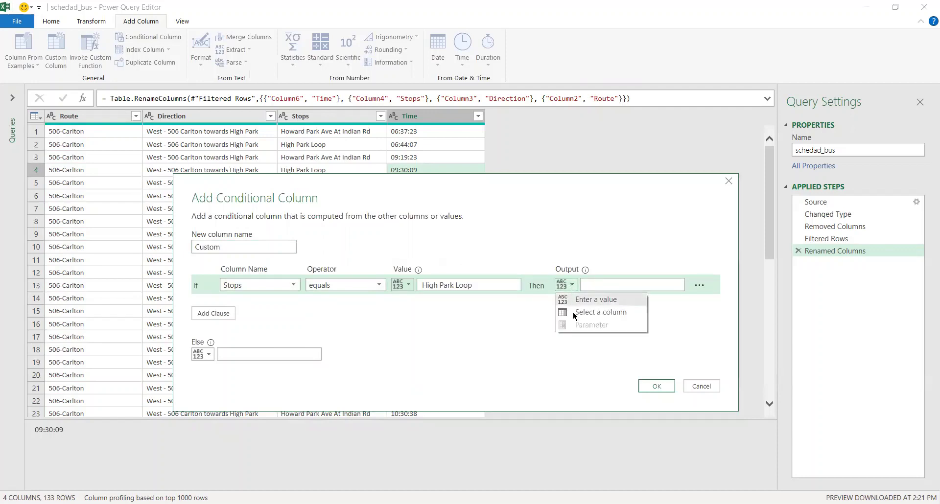
pyautogui.click(572, 312)
pyautogui.click(594, 281)
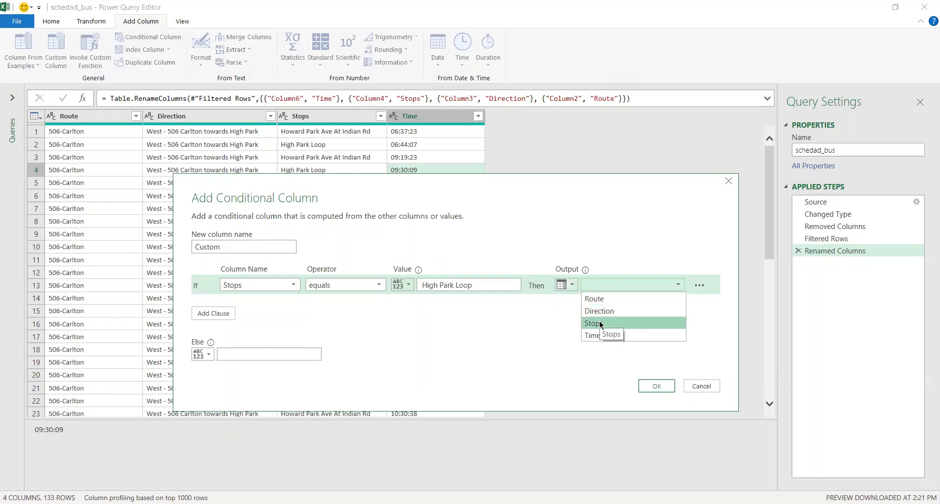
pyautogui.click(600, 323)
pyautogui.click(252, 354)
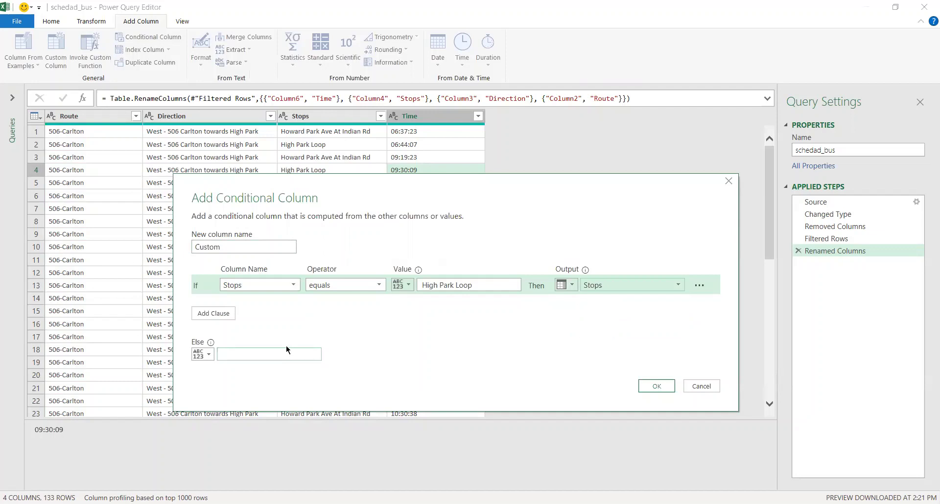
pyautogui.write('null')
pyautogui.click(656, 386)
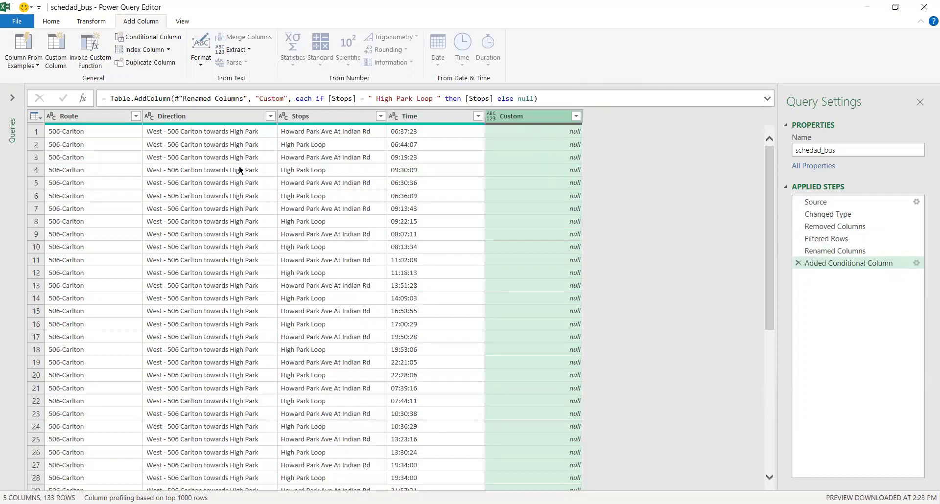
# Check the spacing of the High Park Loop stop text, then copy the Custom column's condition value and remove its trailing space
pyautogui.click(318, 159)
pyautogui.click(318, 169)
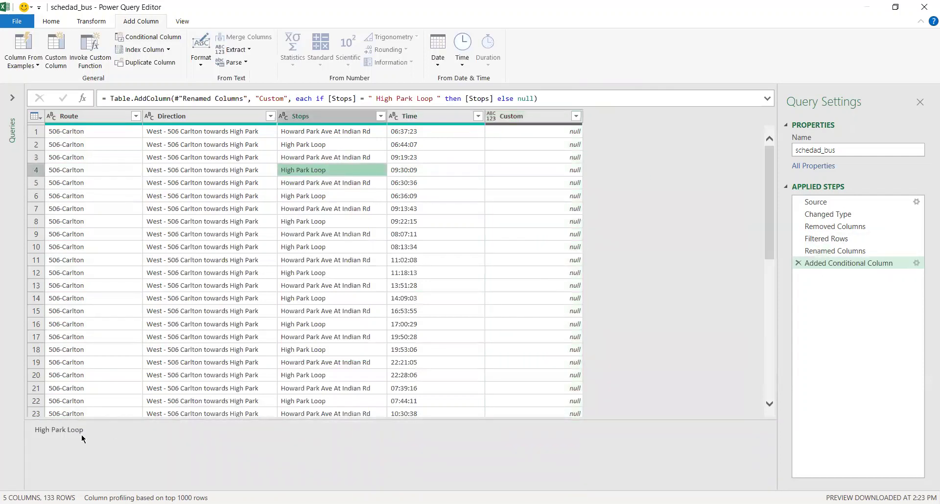
pyautogui.moveTo(98, 430); pyautogui.dragTo(5, 426)
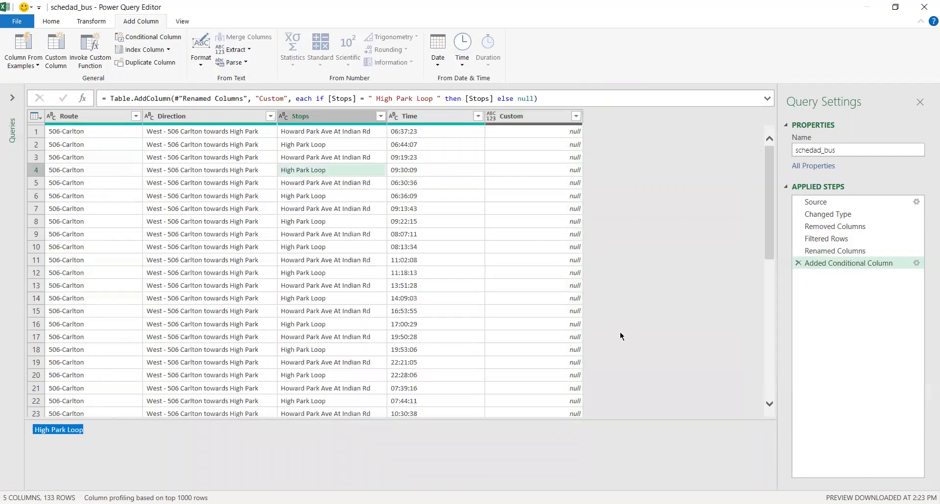
pyautogui.click(887, 269)
pyautogui.doubleClick(887, 269)
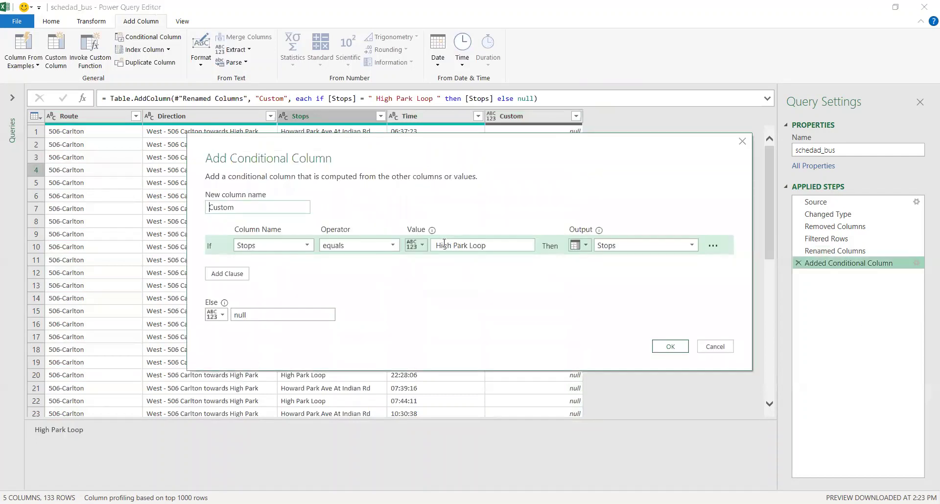
pyautogui.tripleClick(436, 247)
pyautogui.hotkey('ctrl', 'c')
pyautogui.press('End')
pyautogui.press('BackSpace')
pyautogui.click(668, 346)
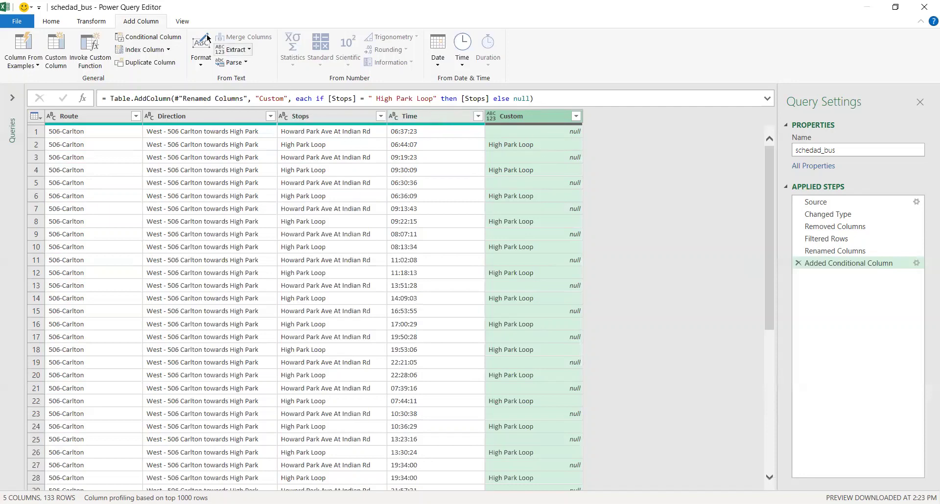
# Start a second conditional column with the condition that Custom equals the copied "High Park Loop" text
pyautogui.click(157, 39)
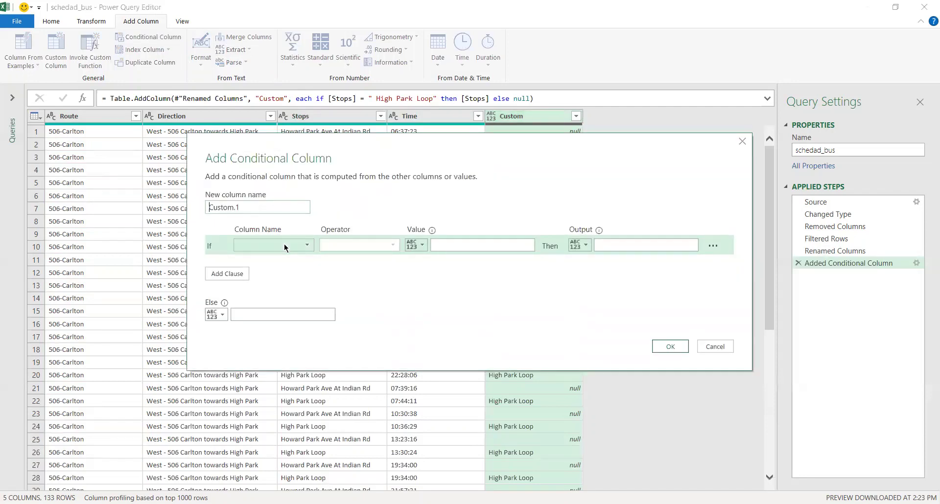
pyautogui.click(284, 247)
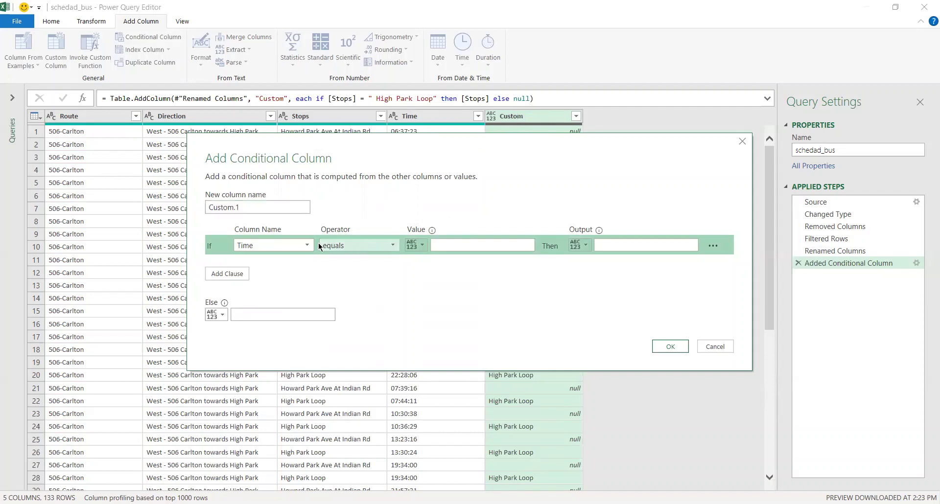
pyautogui.click(289, 245)
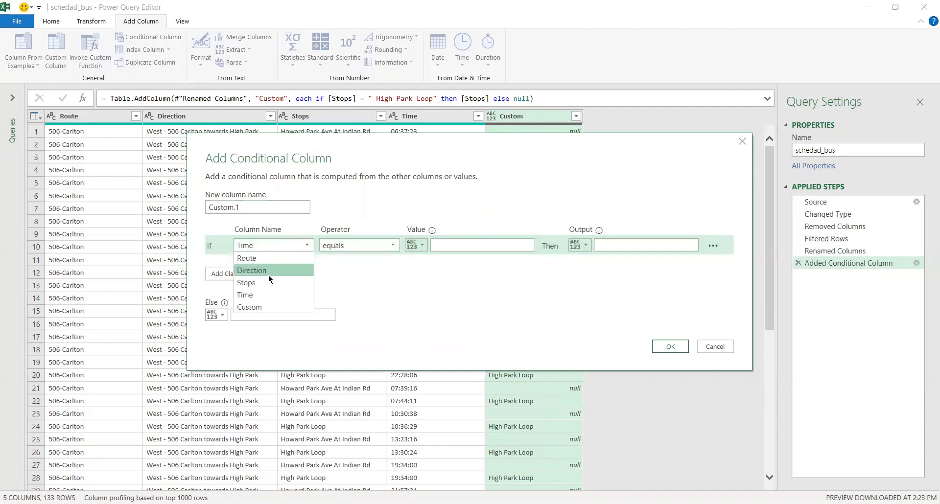
pyautogui.click(271, 307)
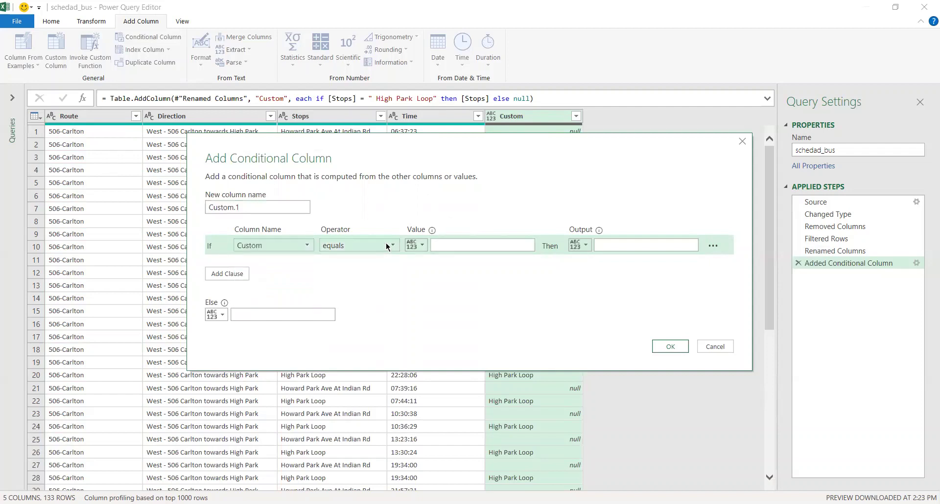
pyautogui.click(451, 246)
pyautogui.hotkey('ctrl', 'v')
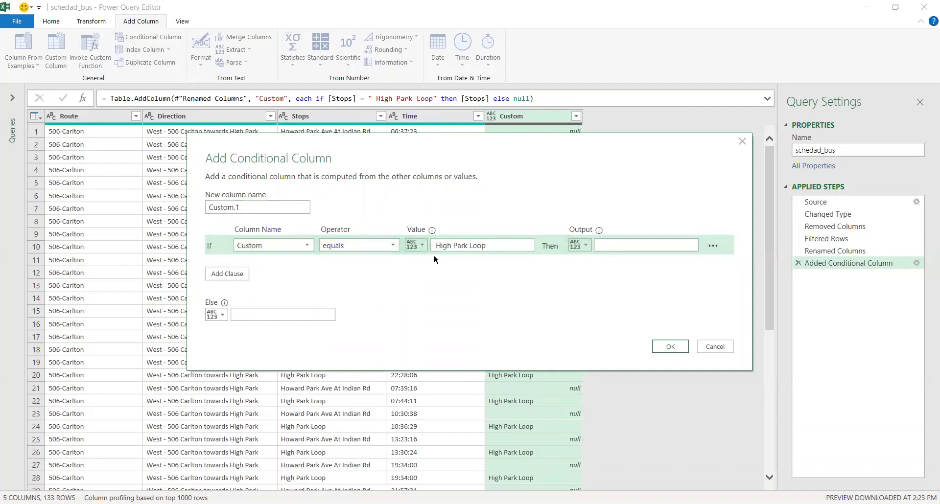
# Output the Time column when the second condition is met, use null otherwise, and create the column
pyautogui.click(580, 246)
pyautogui.click(597, 273)
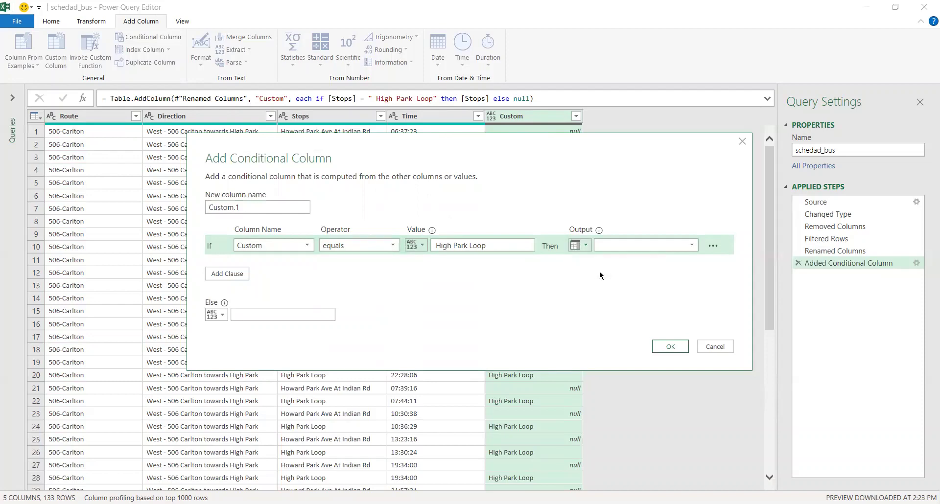
pyautogui.click(601, 293)
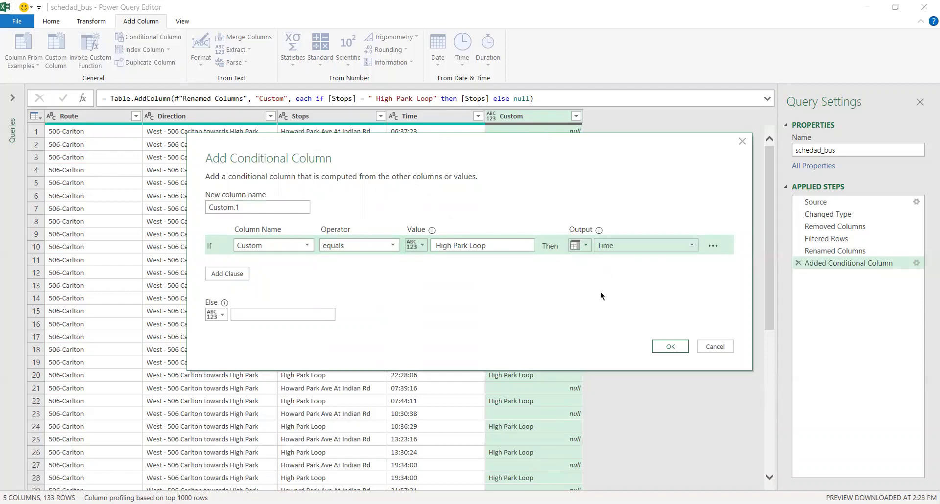
pyautogui.moveTo(520, 157); pyautogui.dragTo(520, 245)
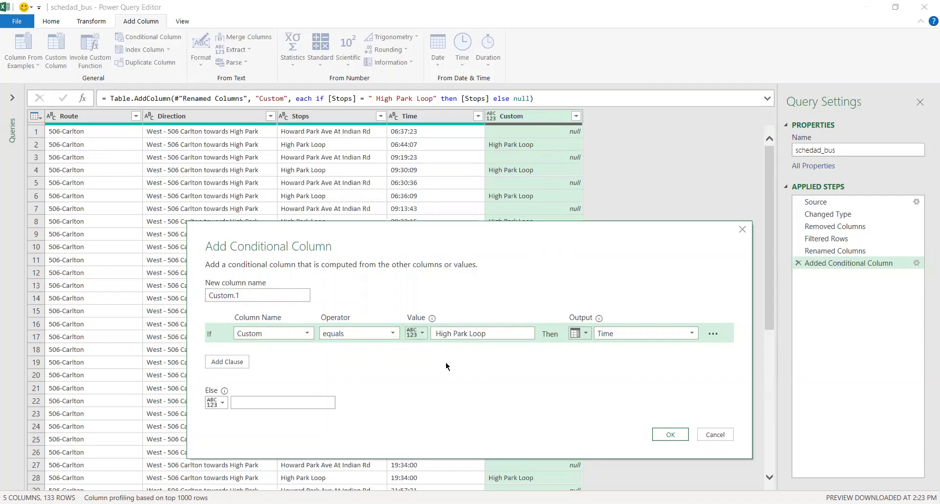
pyautogui.click(312, 400)
pyautogui.click(670, 434)
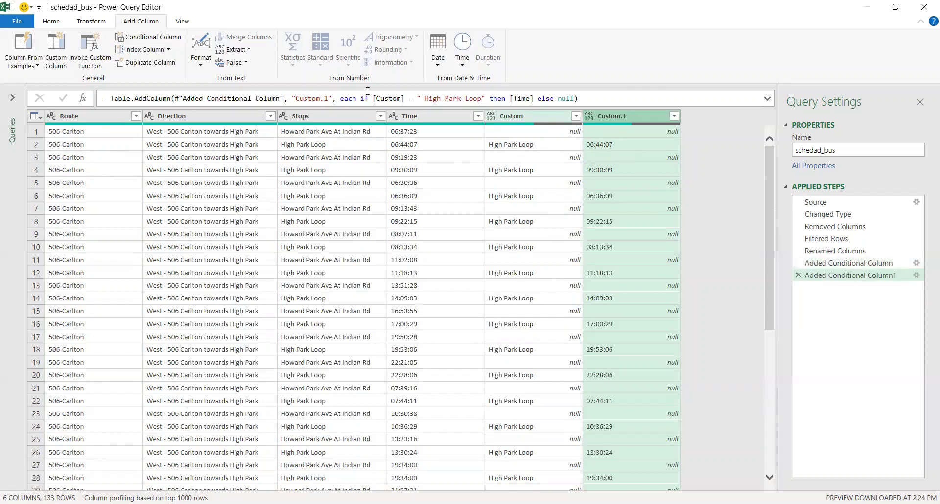
# Load the query results into the worksheet and duplicate the schedad_bus query
pyautogui.click(40, 23)
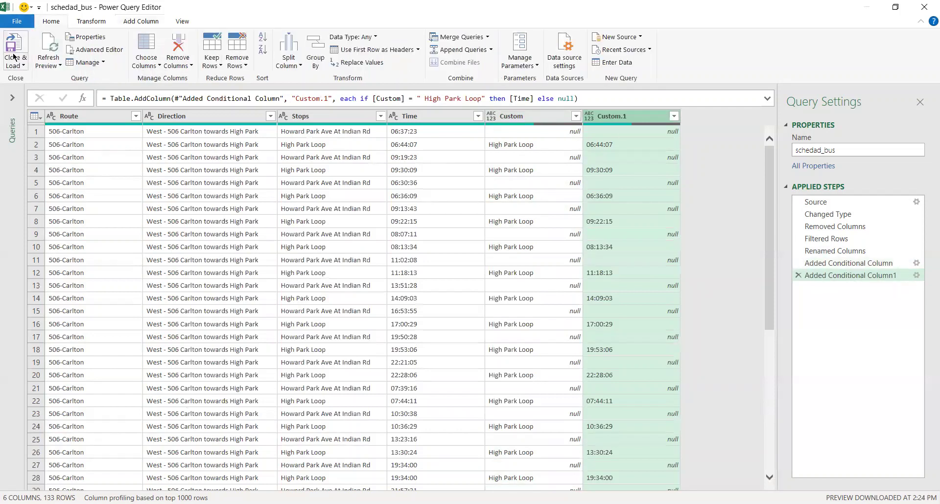
pyautogui.click(16, 48)
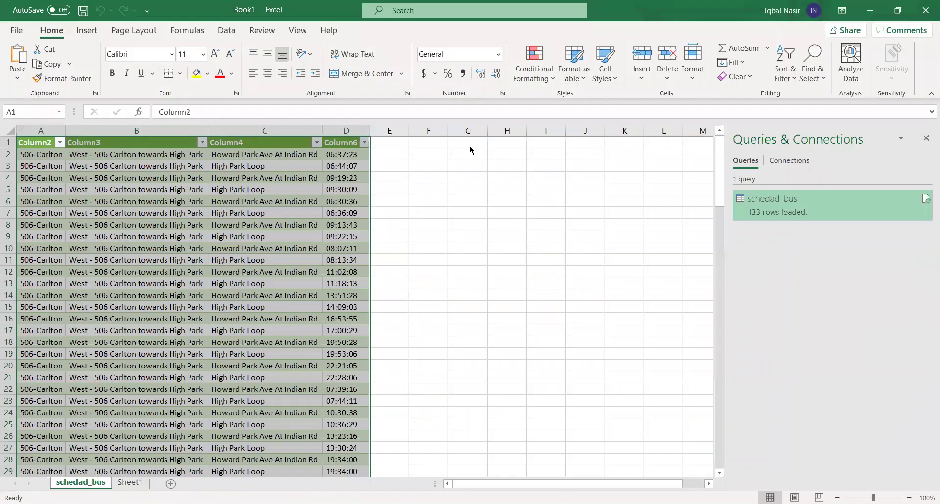
pyautogui.rightClick(783, 209)
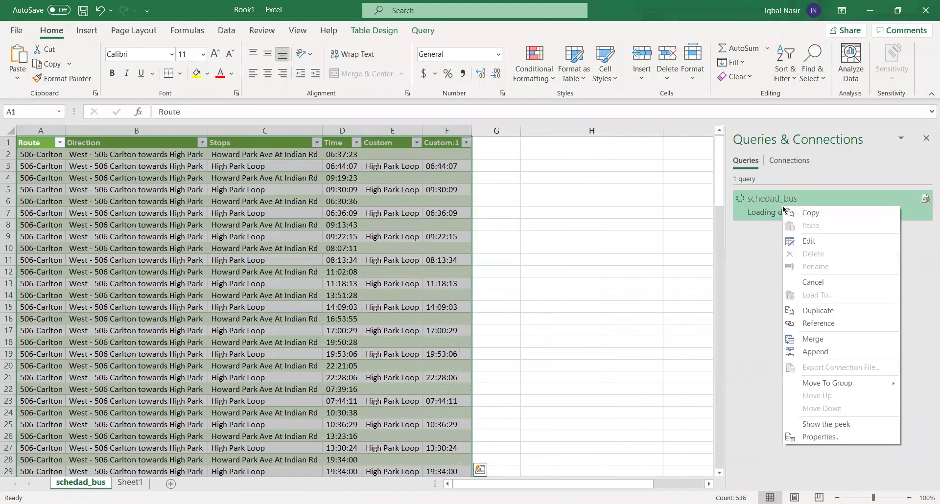
pyautogui.click(810, 311)
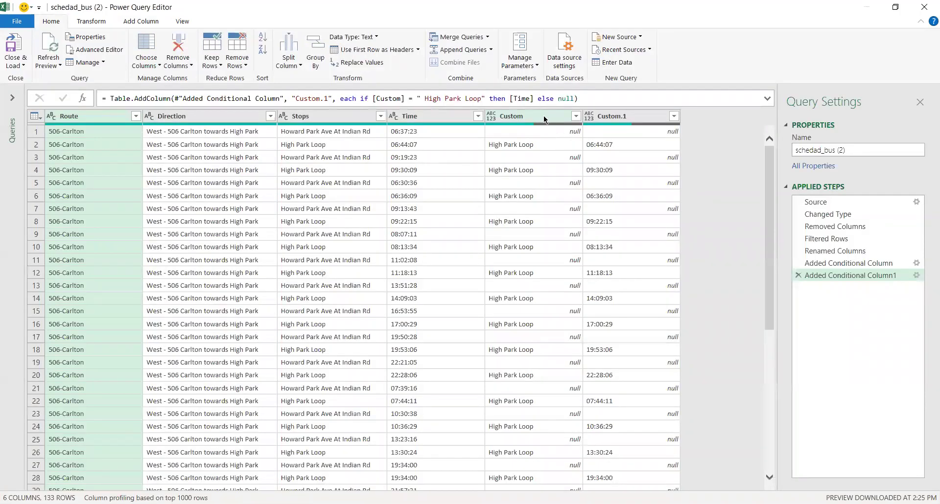
# Remove all columns except Custom and Custom.1 from the duplicated query
pyautogui.click(545, 119)
pyautogui.keyDown('shift'); pyautogui.click(625, 113); pyautogui.keyUp('shift')
pyautogui.rightClick(625, 113)
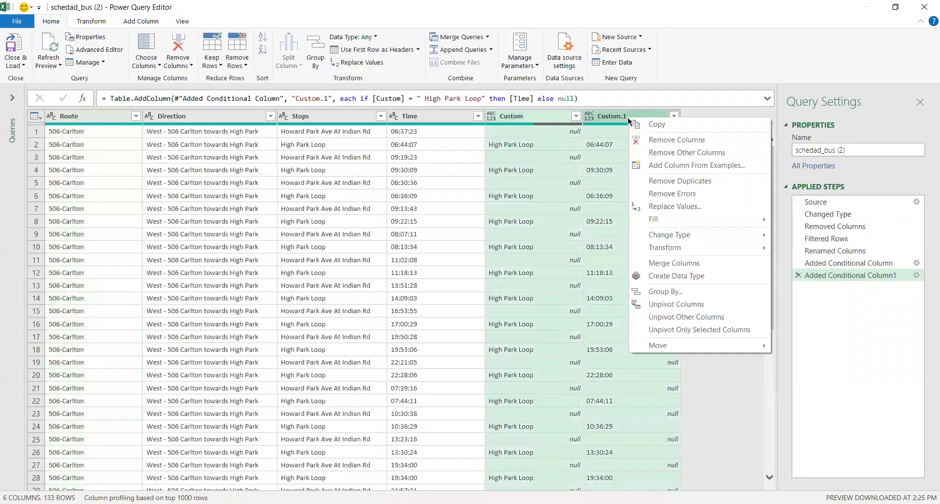
pyautogui.click(683, 152)
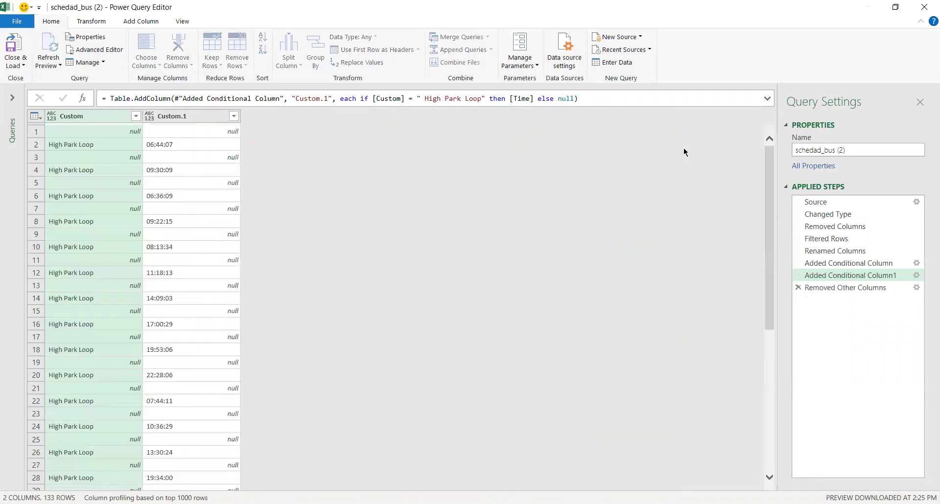
pyautogui.click(175, 72)
pyautogui.click(182, 77)
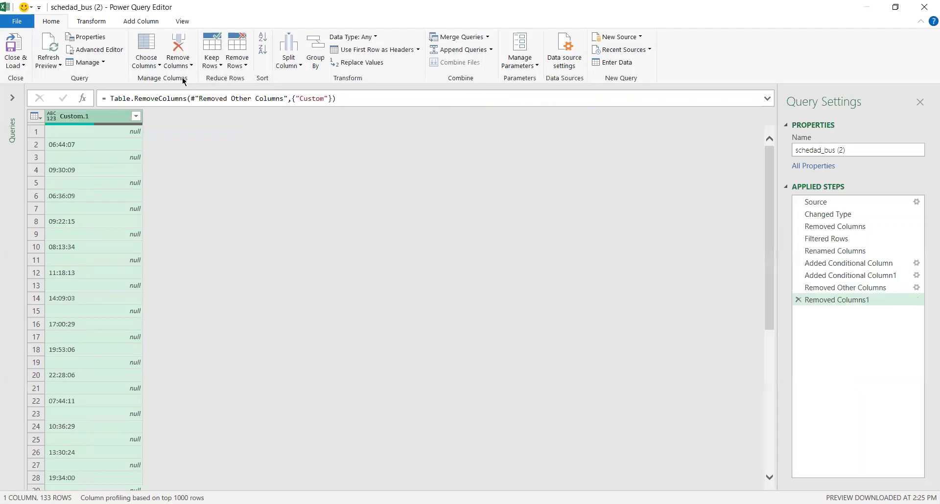
pyautogui.click(798, 299)
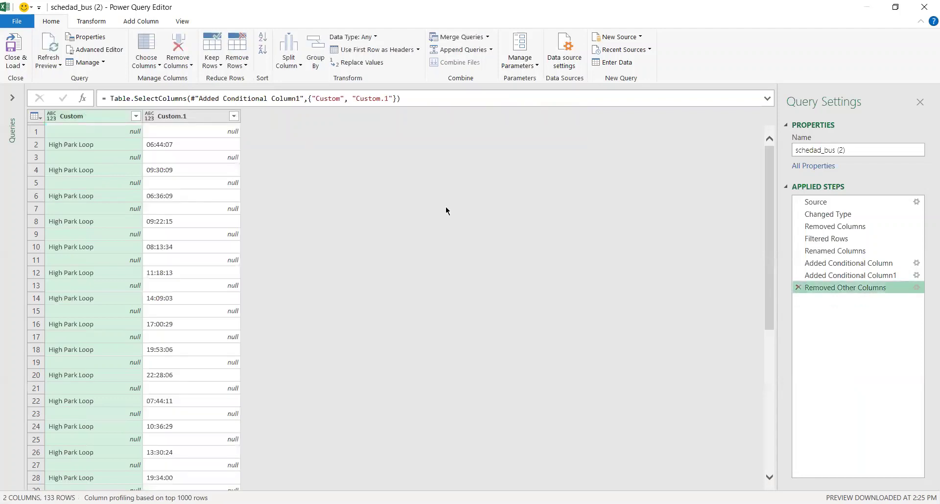
# Load the duplicated query into the workbook and select the first High Park Loop stop and time in the schedad_bus table's Custom columns
pyautogui.click(238, 67)
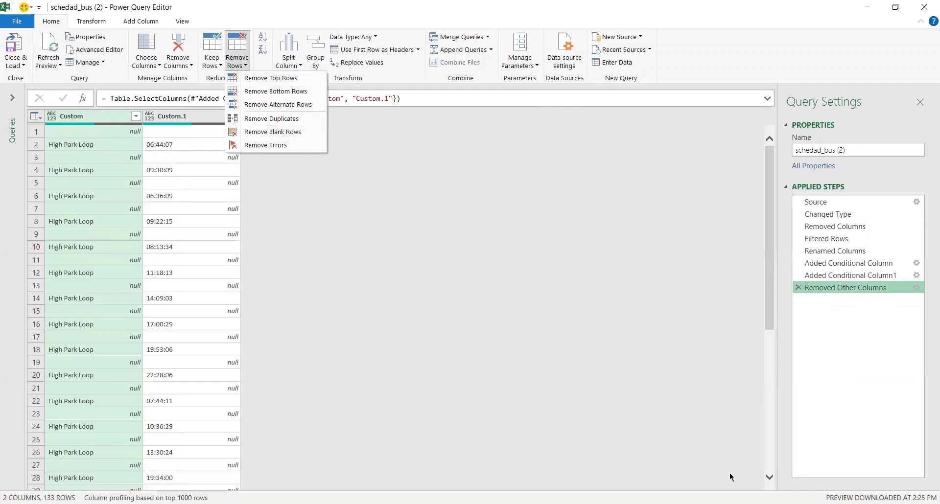
pyautogui.click(14, 48)
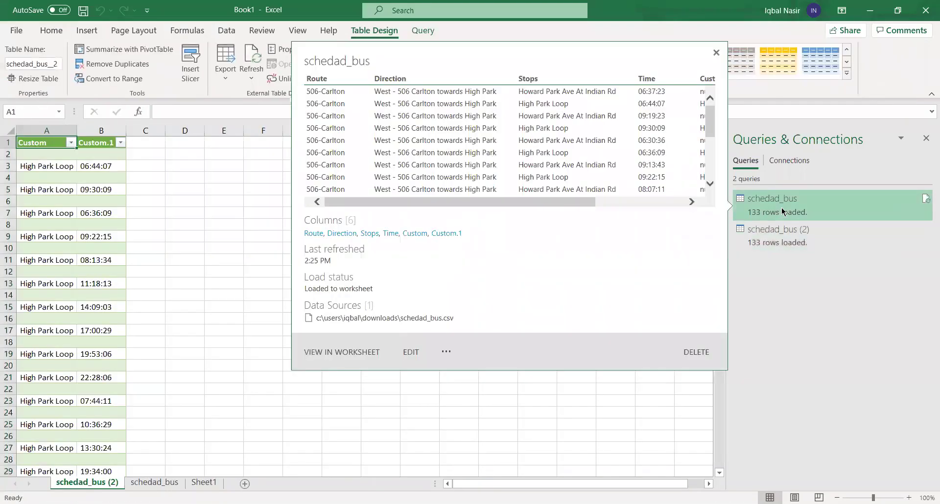
pyautogui.click(782, 208)
pyautogui.click(514, 178)
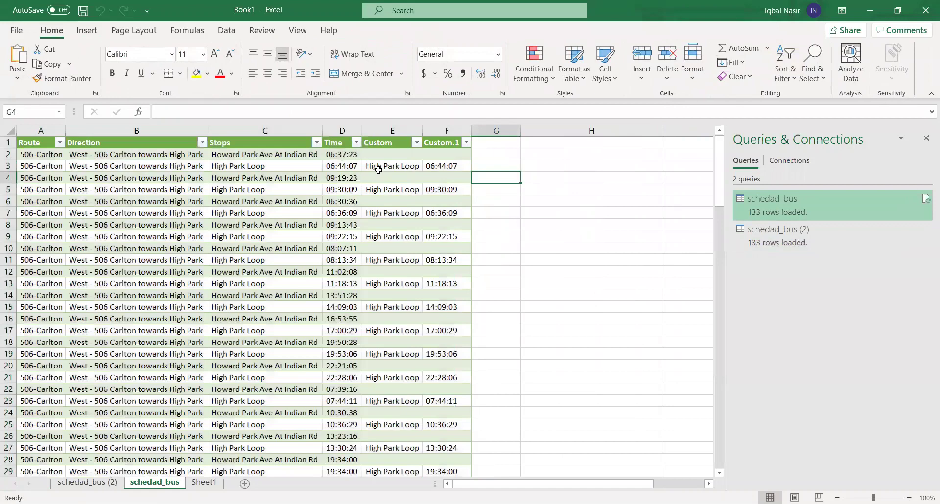
pyautogui.moveTo(389, 165); pyautogui.dragTo(443, 166)
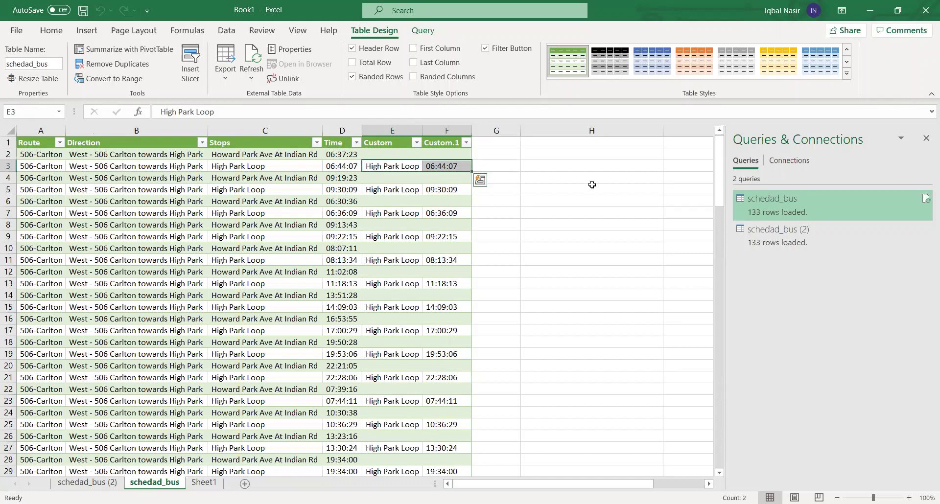
# Reopen the schedad_bus (2) query, remove its top 1 row and load the result into the worksheet
pyautogui.doubleClick(778, 230)
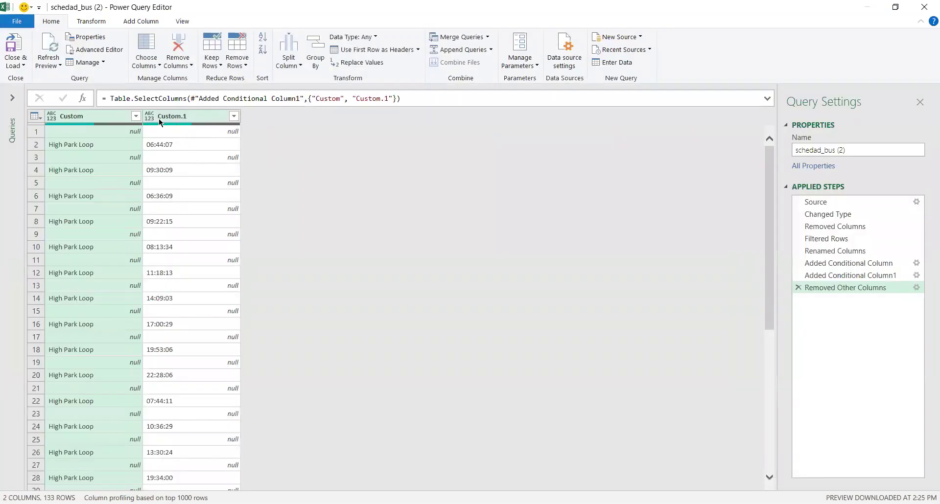
pyautogui.click(237, 64)
pyautogui.click(242, 79)
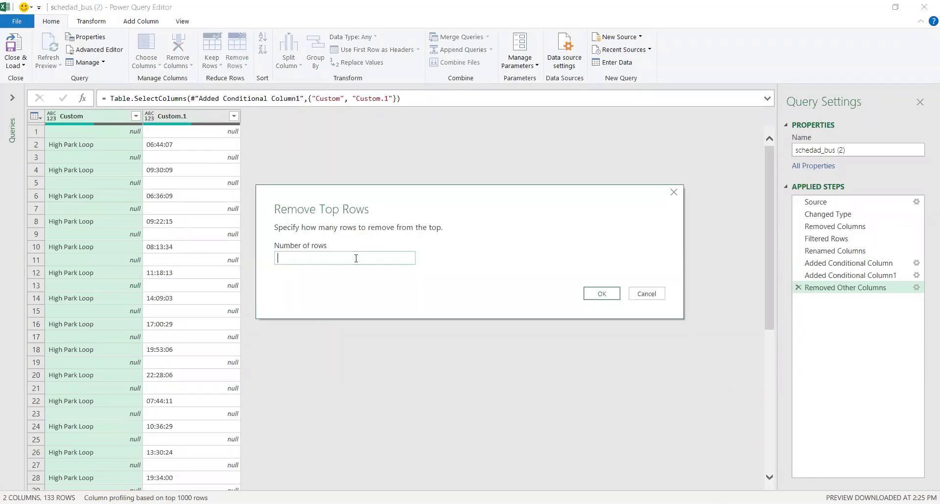
pyautogui.click(600, 293)
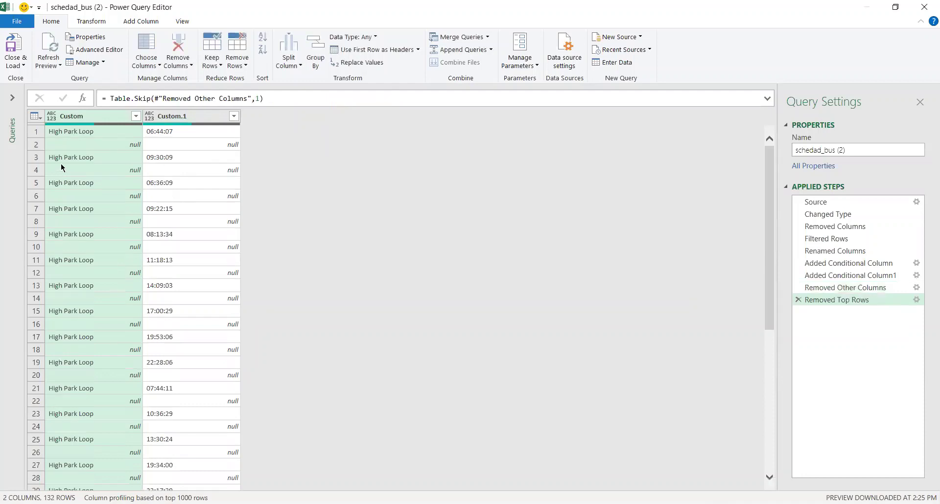
pyautogui.click(12, 46)
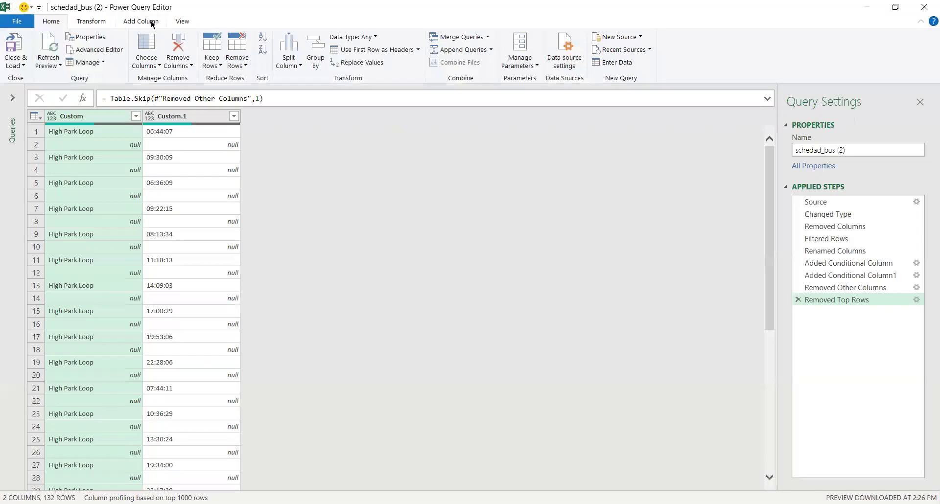
# Add an index column starting from 0 to the schedad_bus (2) query and load it into the worksheet
pyautogui.click(149, 21)
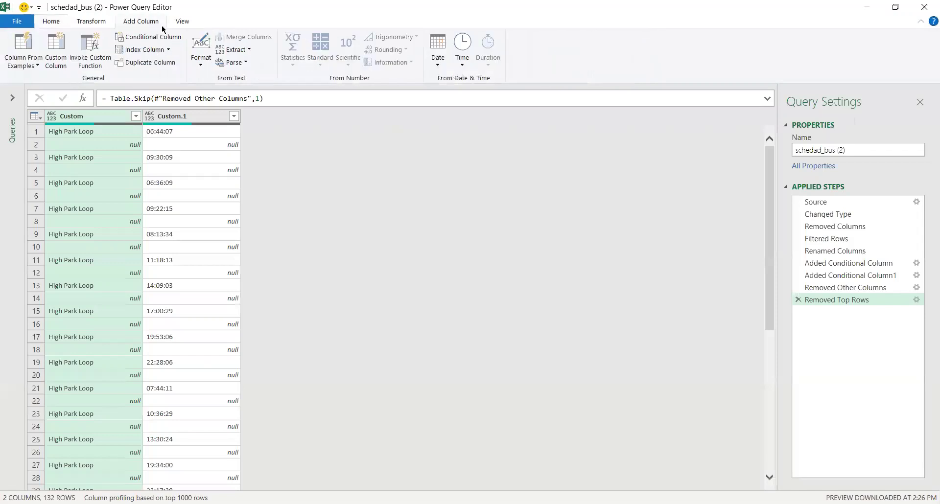
pyautogui.click(157, 54)
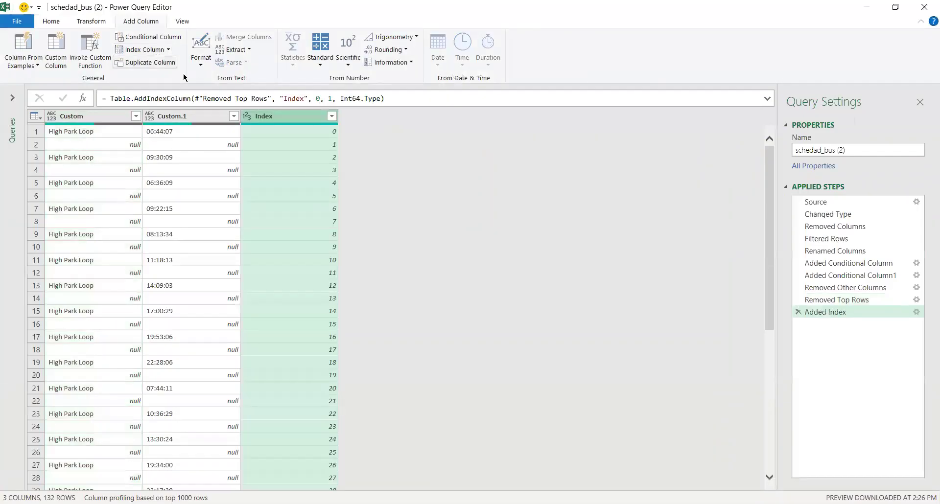
pyautogui.click(54, 21)
pyautogui.click(16, 46)
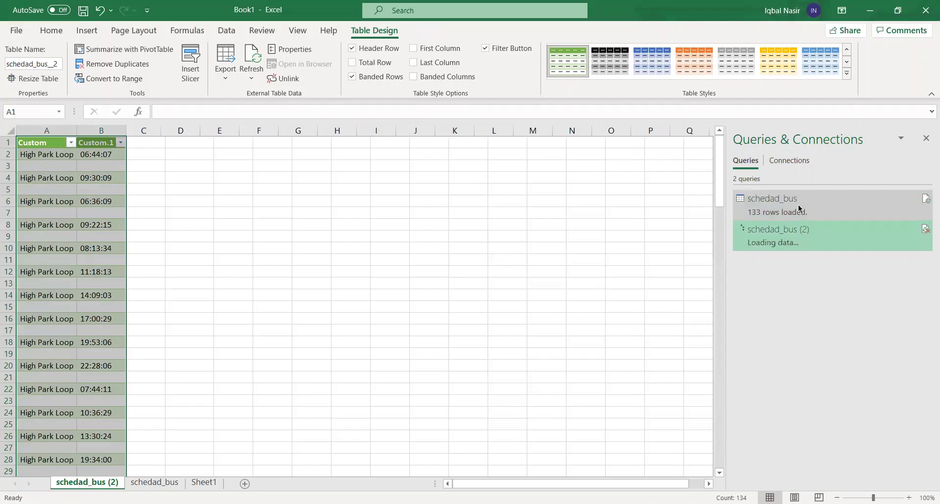
# Open the original schedad_bus query and add an index column starting from 0
pyautogui.doubleClick(797, 203)
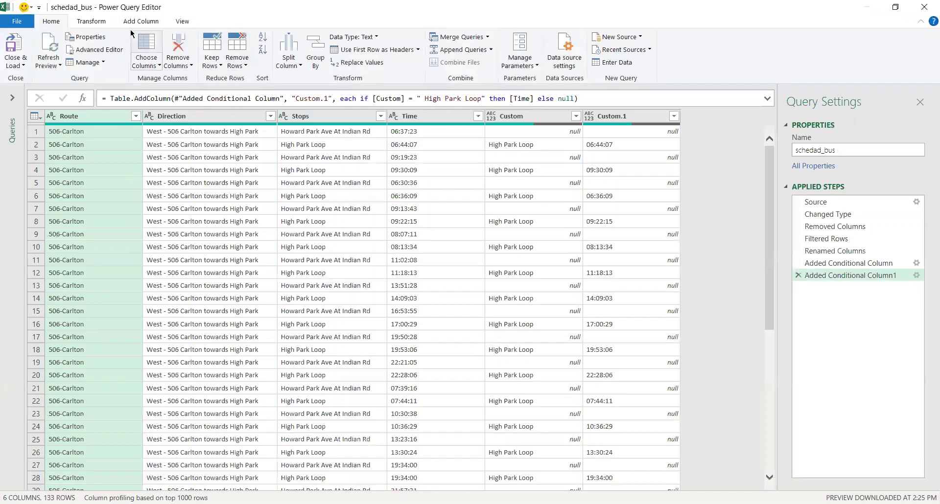
pyautogui.click(141, 21)
pyautogui.click(122, 51)
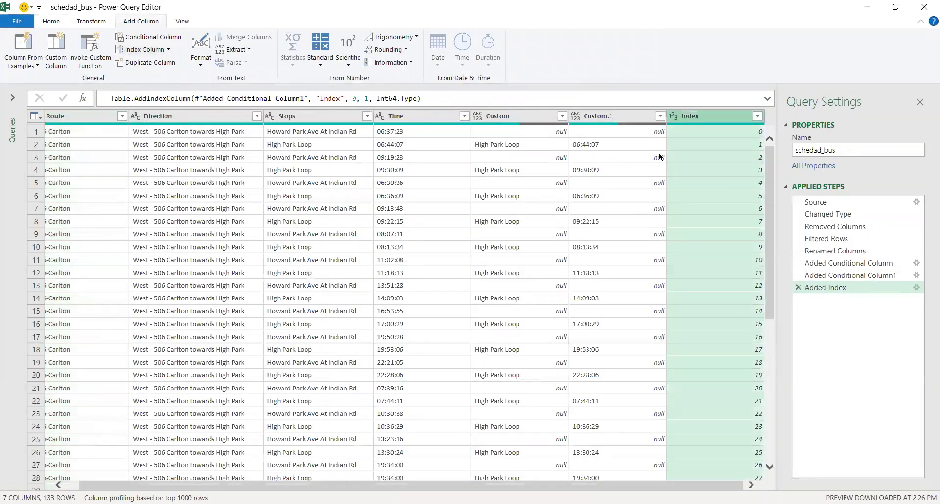
# Remove the Custom and Custom.1 columns from the schedad_bus query
pyautogui.click(607, 120)
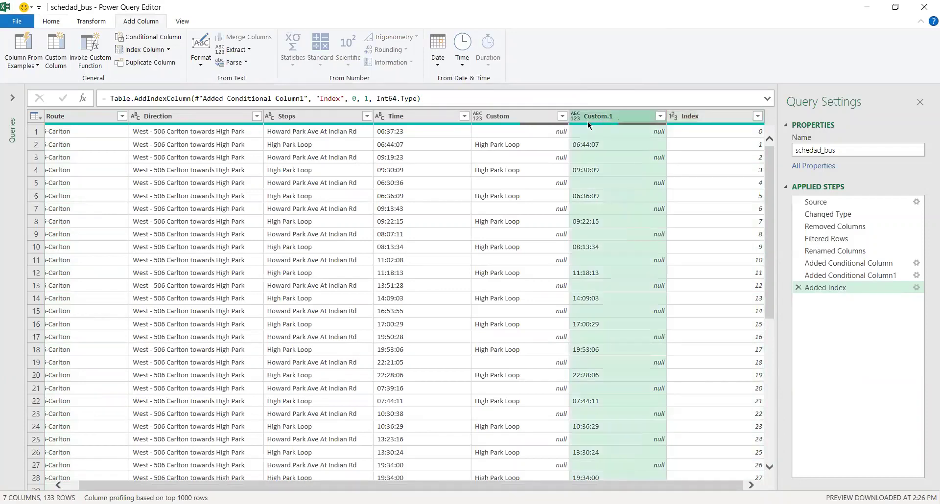
pyautogui.keyDown('ctrl'); pyautogui.click(532, 120); pyautogui.keyUp('ctrl')
pyautogui.rightClick(532, 120)
pyautogui.click(542, 140)
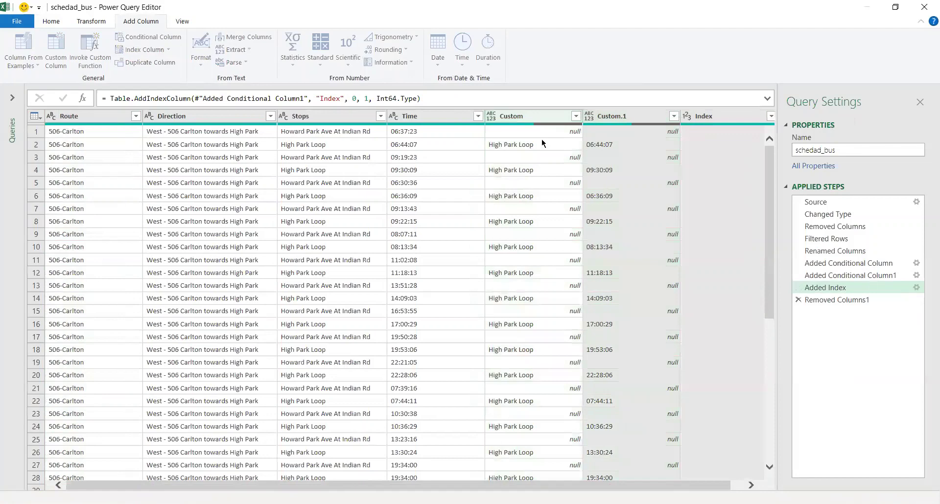
# Merge schedad_bus with schedad_bus (2), matching the Index columns of both tables with a Left Outer join
pyautogui.click(50, 22)
pyautogui.click(456, 37)
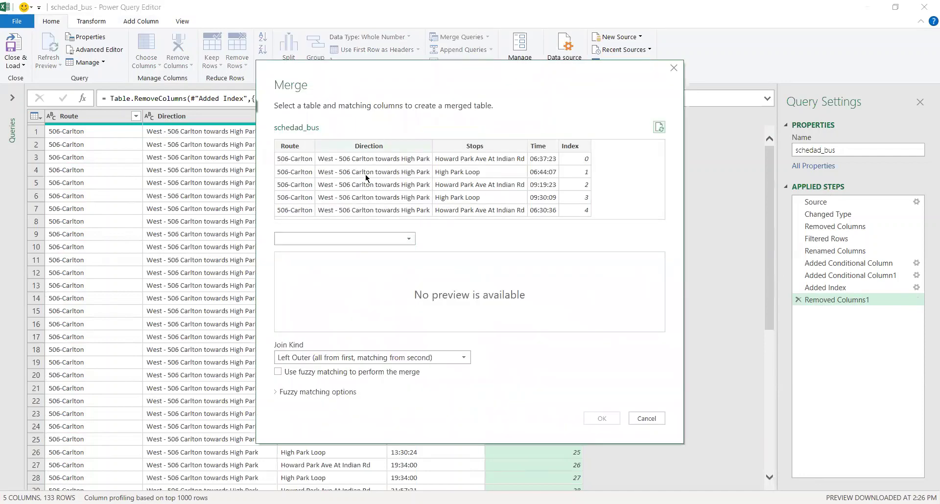
pyautogui.click(371, 236)
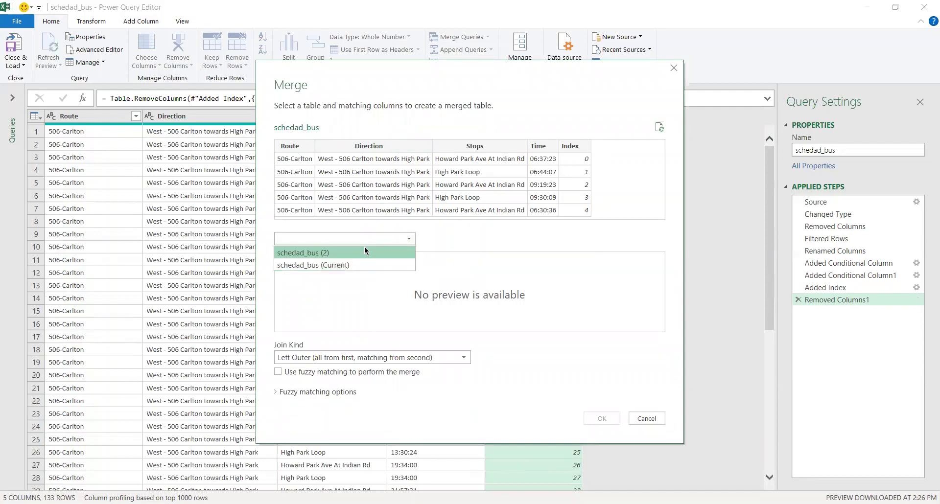
pyautogui.click(368, 252)
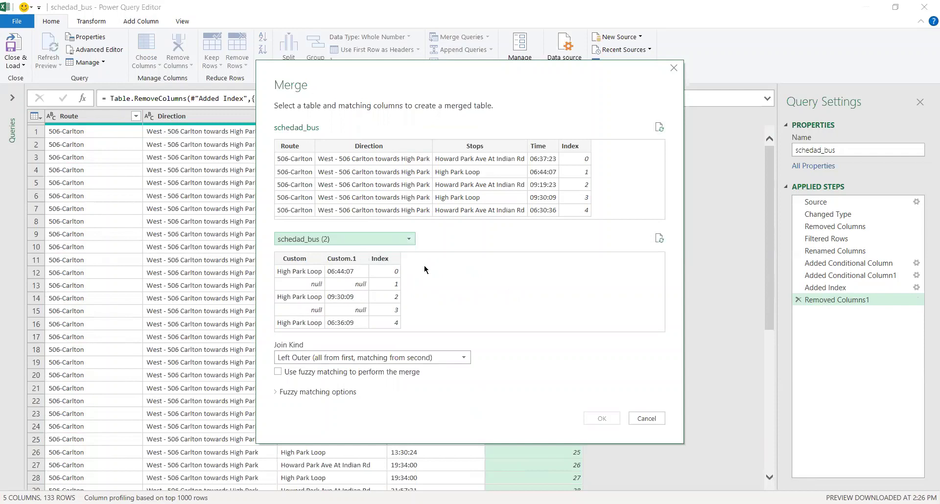
pyautogui.click(386, 259)
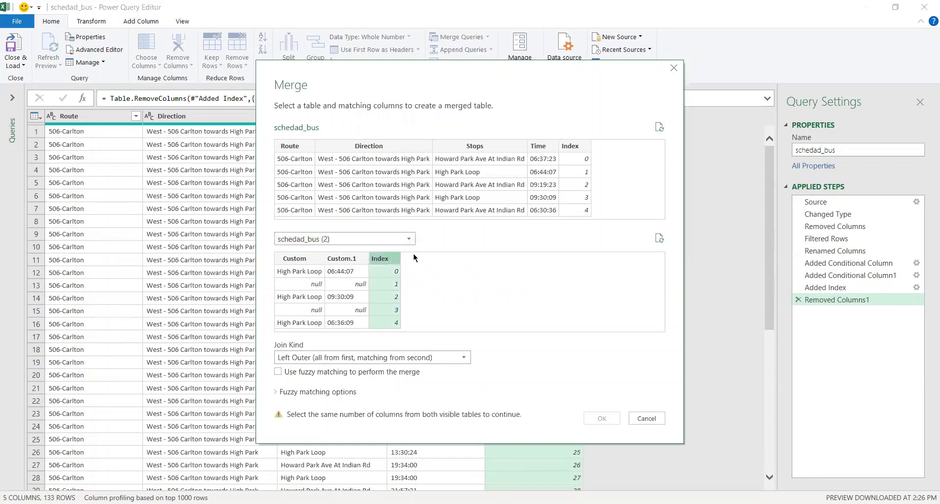
pyautogui.click(586, 154)
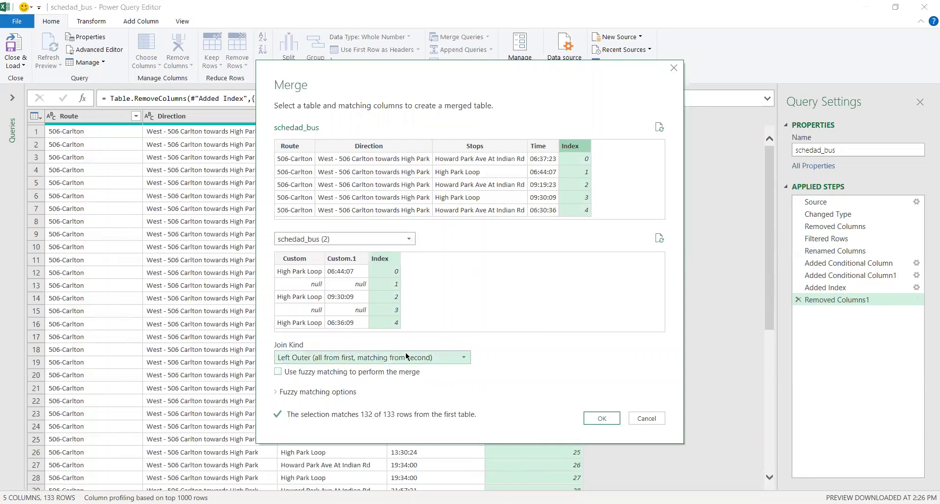
pyautogui.click(605, 421)
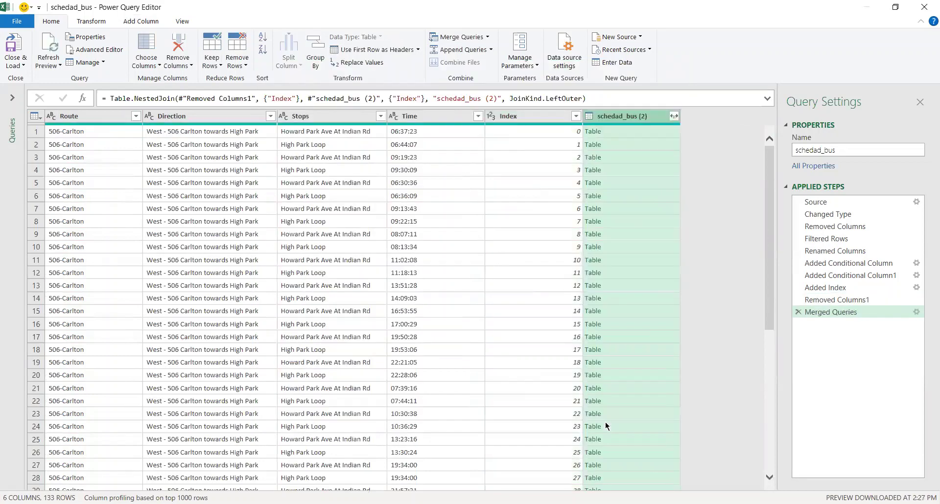
# Expand the merged column to Custom and Custom.1 without the original name as prefix, and remove the Index column
pyautogui.click(674, 117)
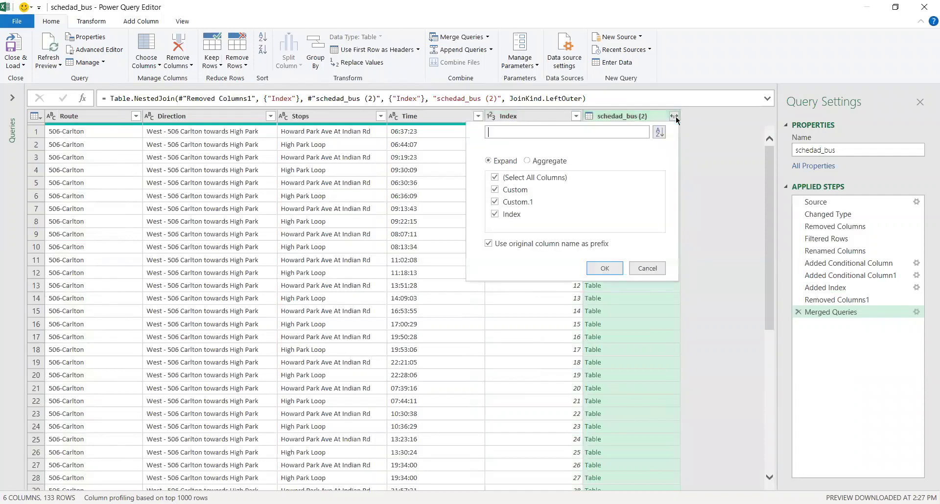
pyautogui.click(503, 244)
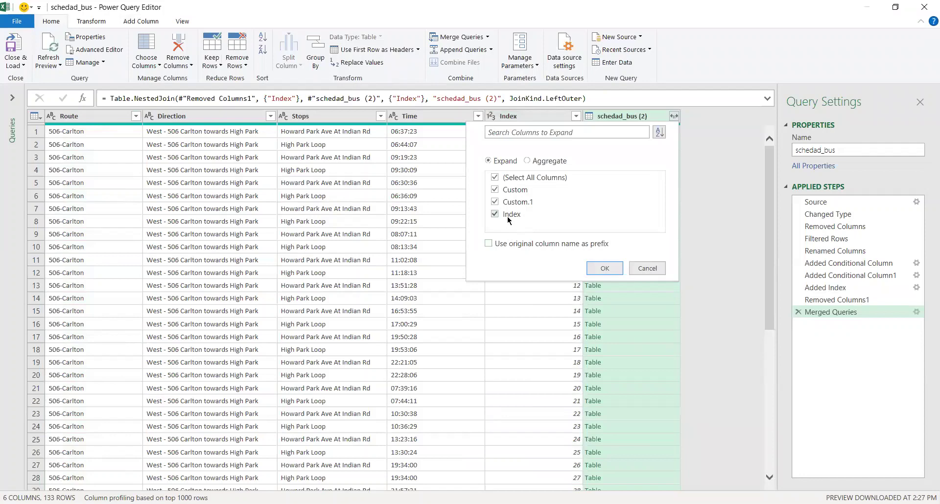
pyautogui.click(605, 268)
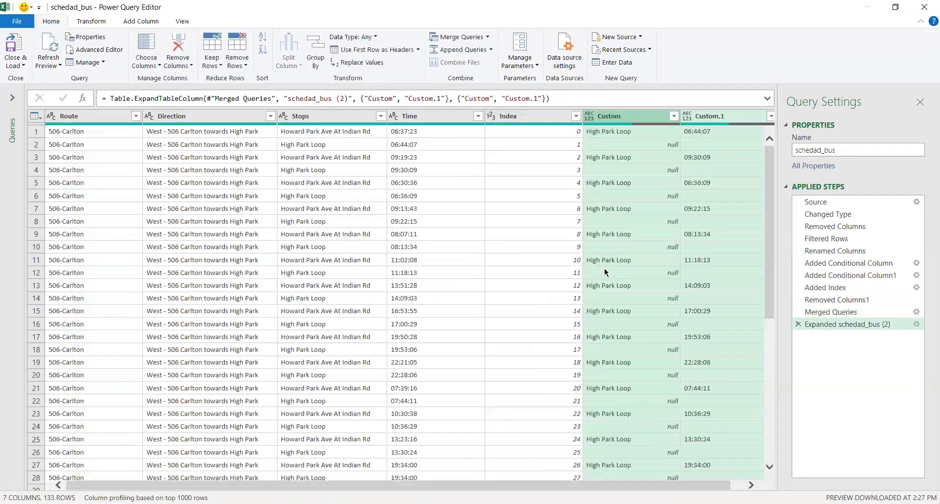
pyautogui.click(540, 121)
pyautogui.rightClick(540, 120)
pyautogui.click(558, 147)
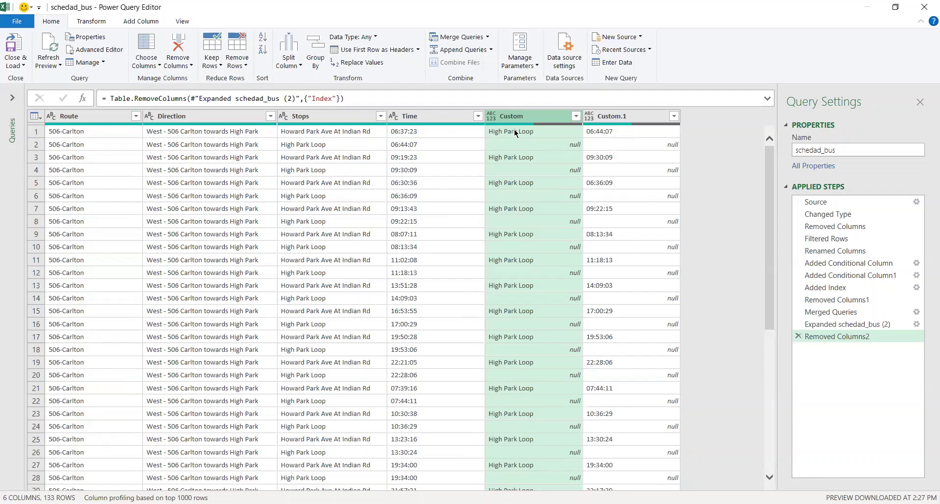
# Filter the null rows out of the Custom column and check the paired stops and times, starting with the first row
pyautogui.click(577, 116)
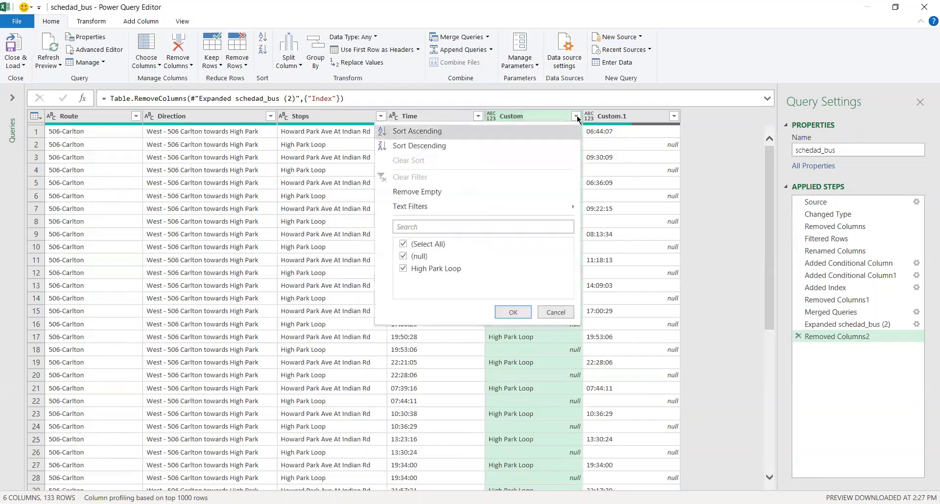
pyautogui.click(414, 258)
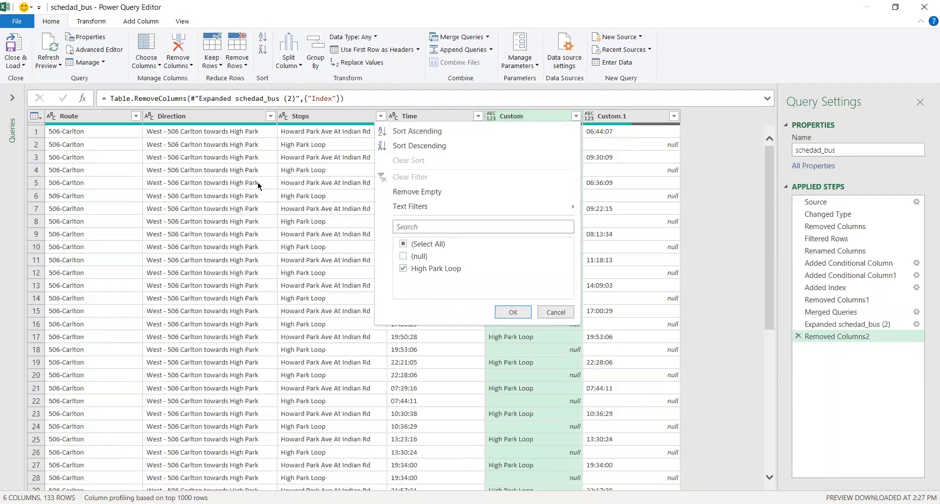
pyautogui.click(515, 314)
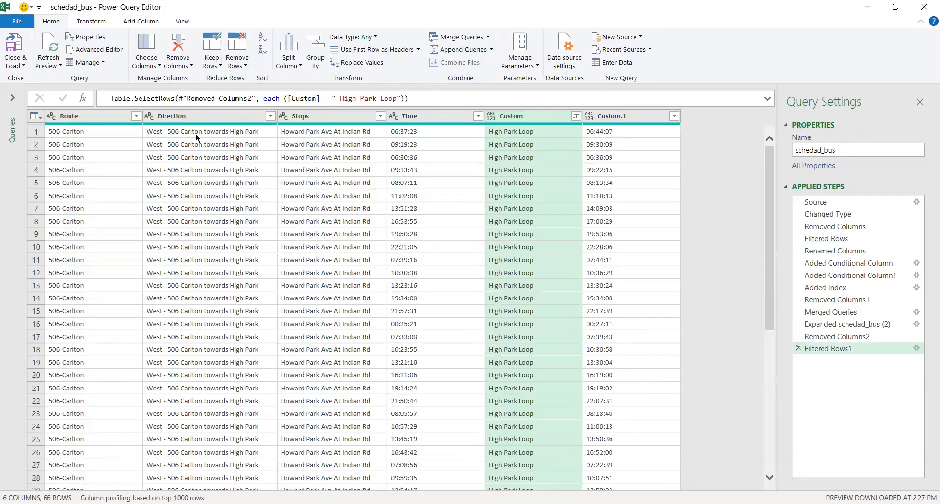
pyautogui.click(291, 136)
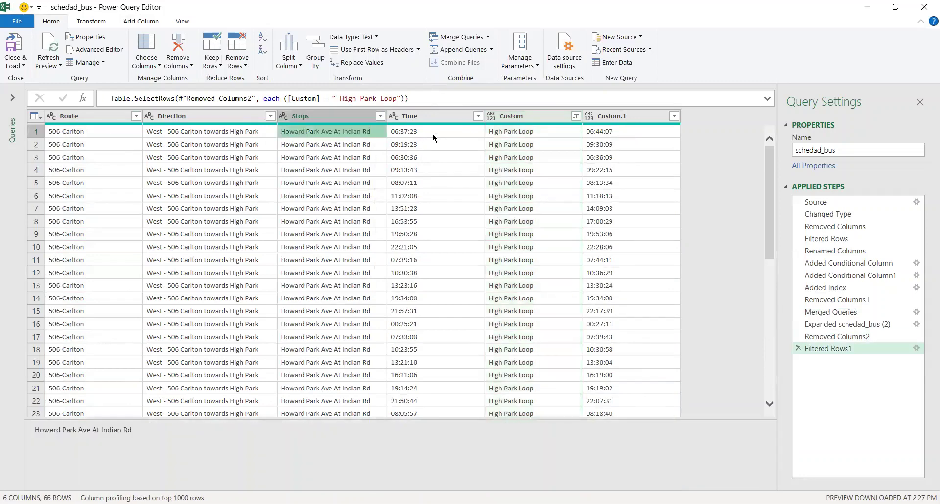
pyautogui.click(415, 134)
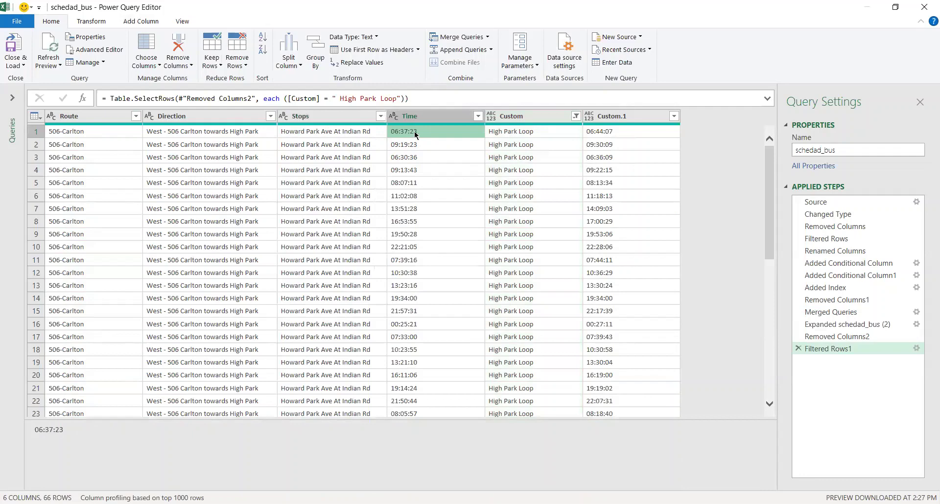
pyautogui.click(500, 134)
pyautogui.press('Right')
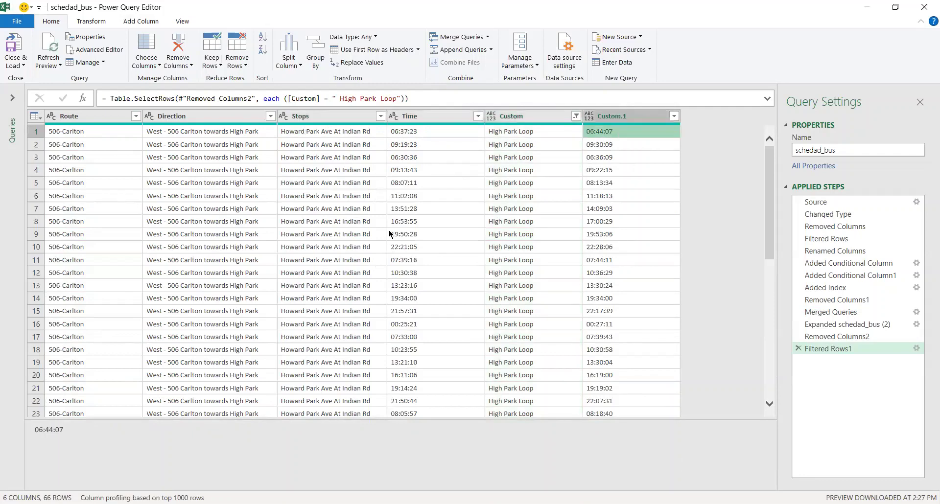
pyautogui.scroll(-3, 384, 239)
pyautogui.scroll(3, 384, 239)
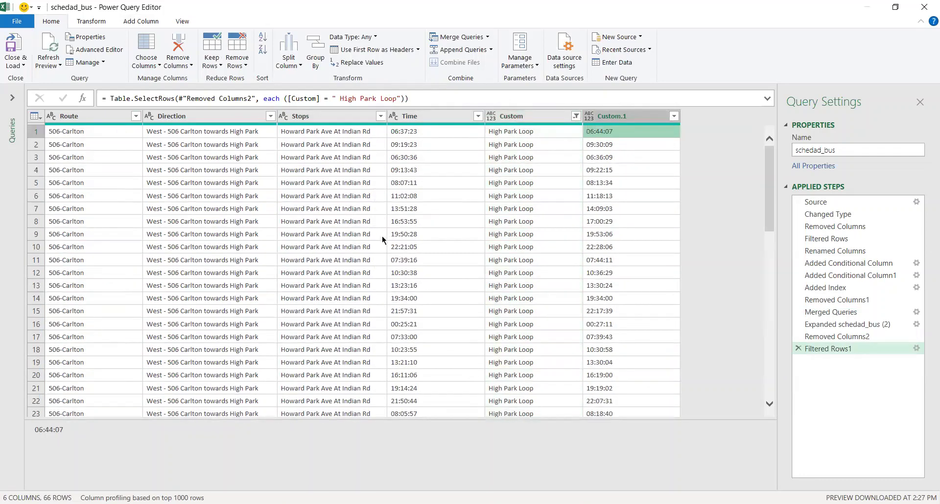